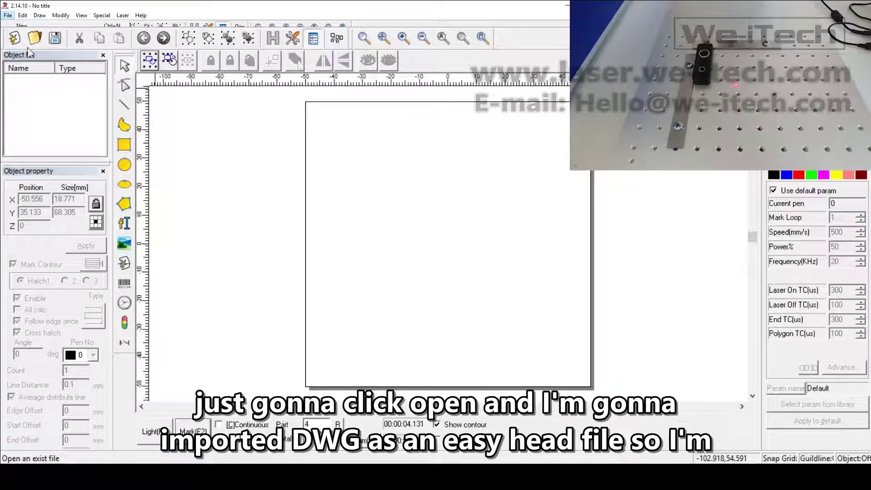
Step: Open the existing drawing file Tight Text Sketch.ezd
click(45, 48)
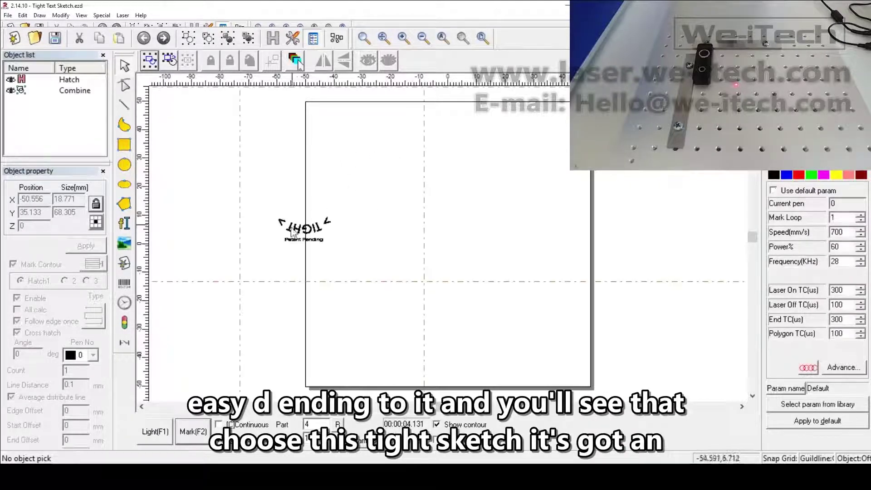
click(443, 37)
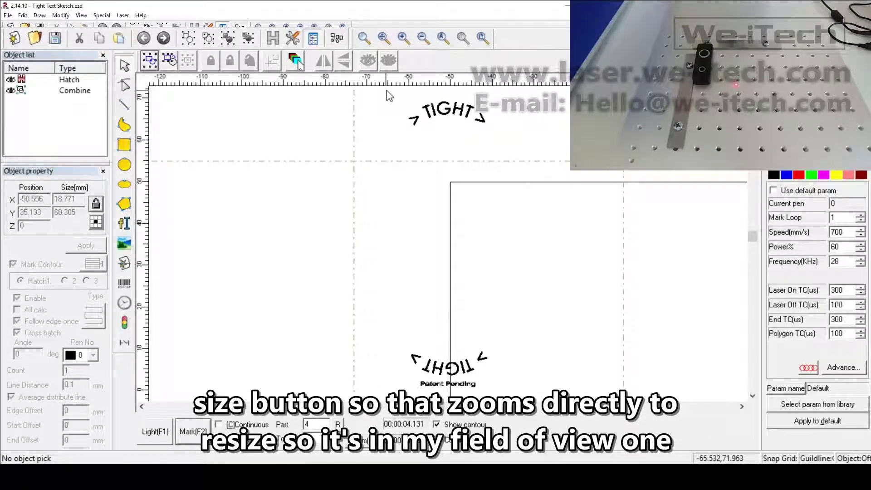
Step: Try left-to-right window selections around the whole artwork and the upper TIGHT text, select the TIGHT hatch directly, and clear the selection
mouse_move(387, 91)
mouse_down()
mouse_move(535, 395)
mouse_move(507, 391)
mouse_up()
click(508, 389)
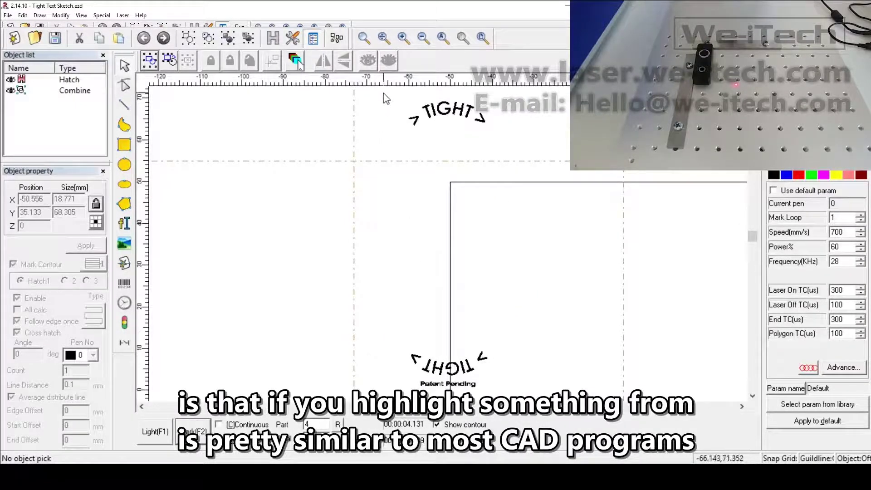
drag(385, 97, 505, 181)
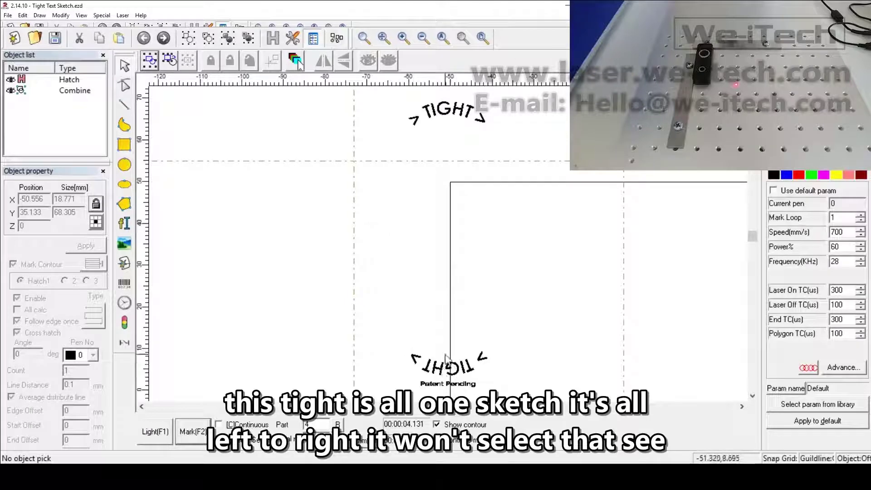
click(436, 109)
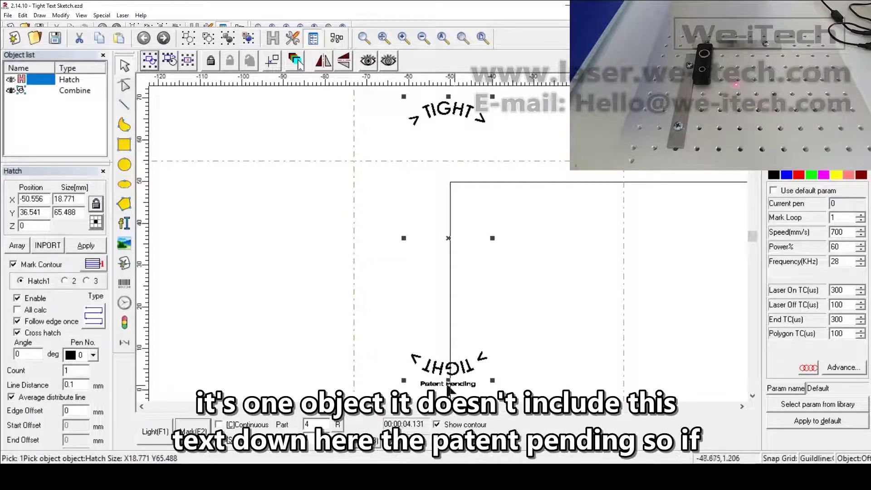
click(386, 200)
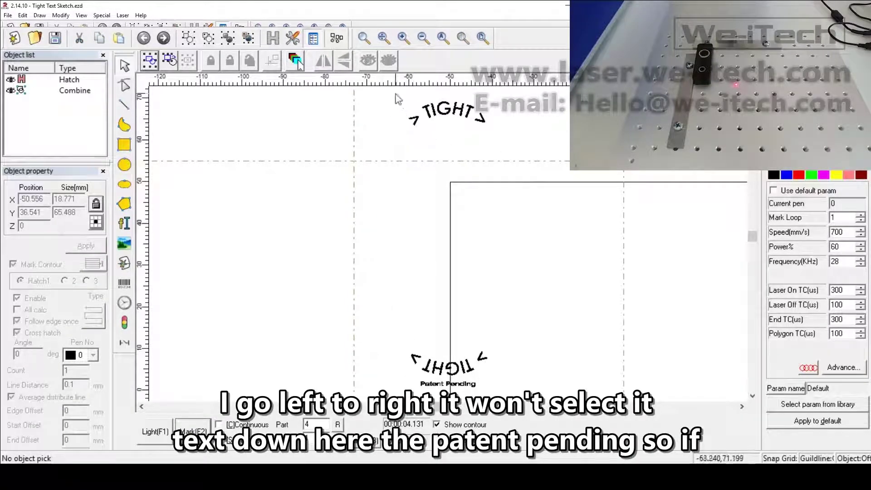
Step: Try an incomplete left-to-right selection window and a right-to-left window crossing the upper TIGHT text, and clear the selection
mouse_move(395, 93)
mouse_down()
mouse_move(524, 358)
mouse_move(499, 381)
mouse_up()
click(504, 101)
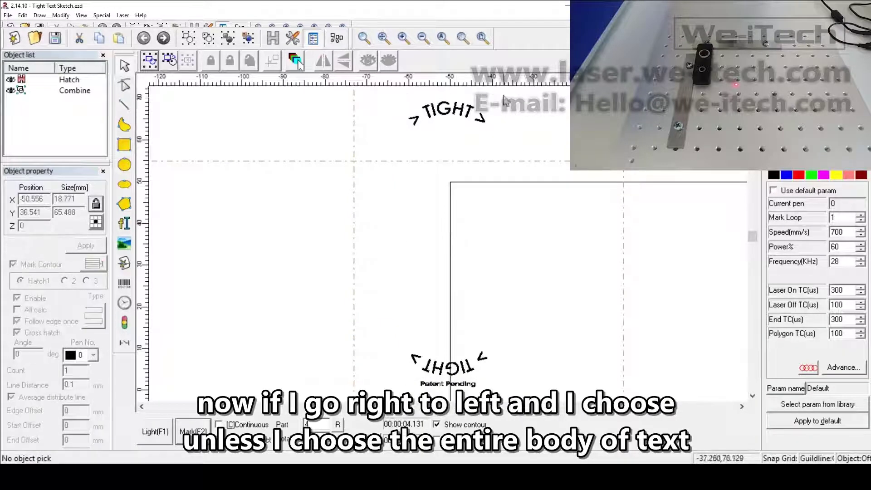
drag(508, 91, 461, 132)
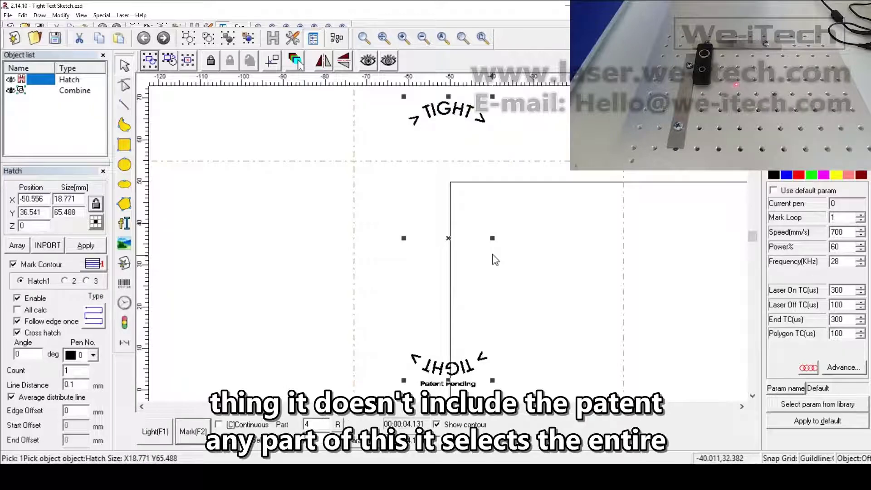
click(517, 132)
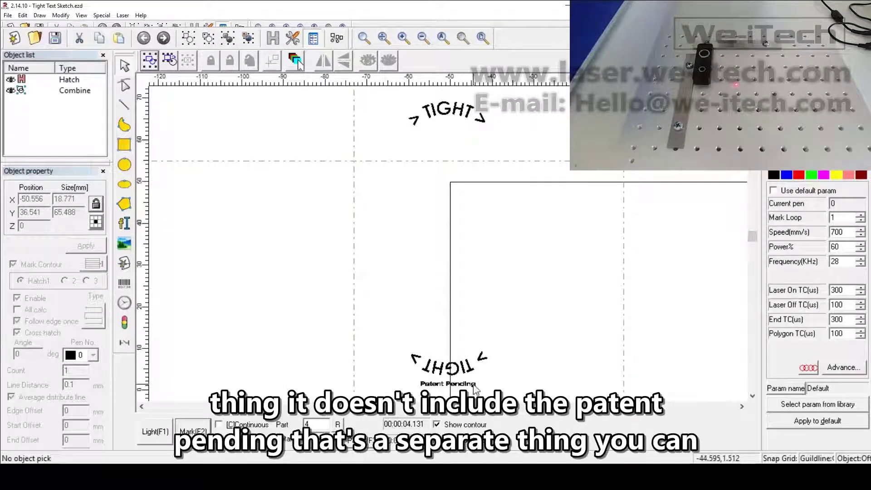
Step: Select the Patent Pending text, the Hatch object and the Combine object one after another, and clear the selection
click(472, 384)
click(39, 78)
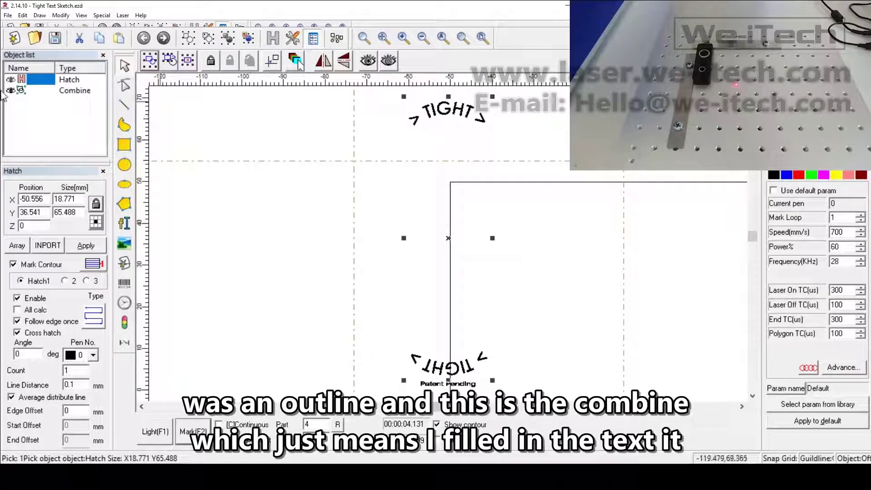
click(55, 92)
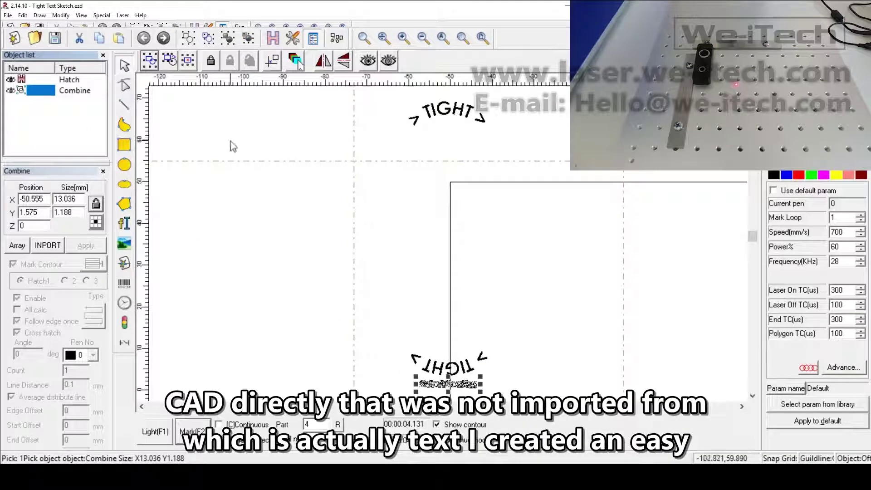
click(42, 111)
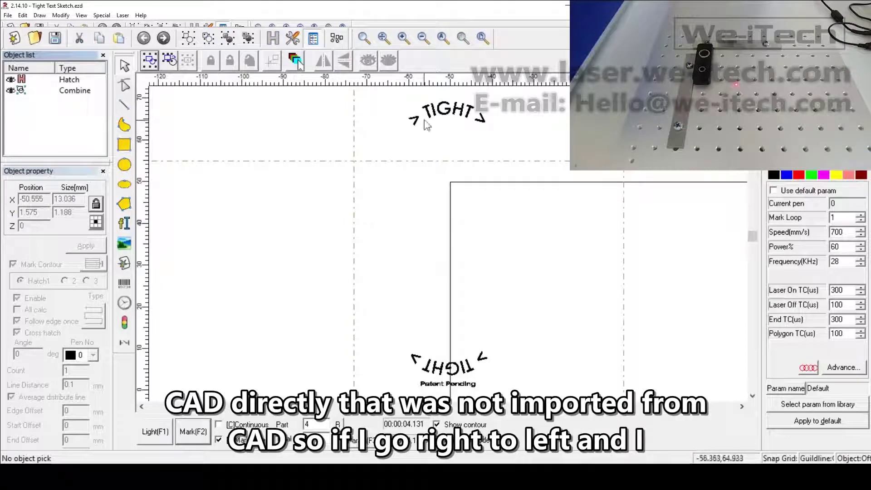
Step: Try selecting both objects with a right-to-left window and the TIGHT hatch alone, clearing the selection each time
drag(501, 104, 468, 404)
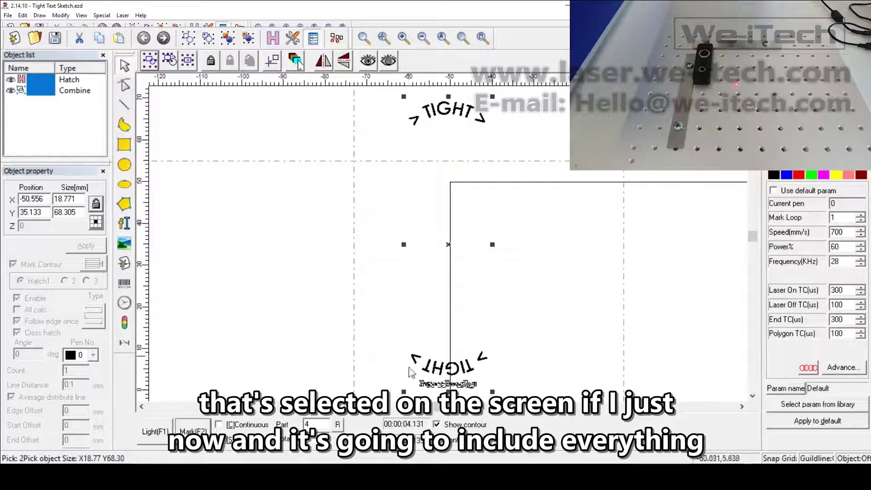
click(366, 319)
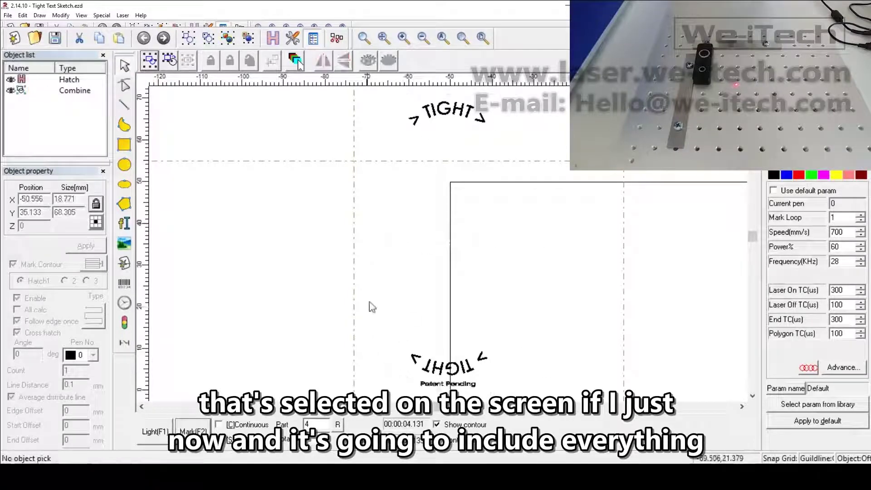
click(430, 114)
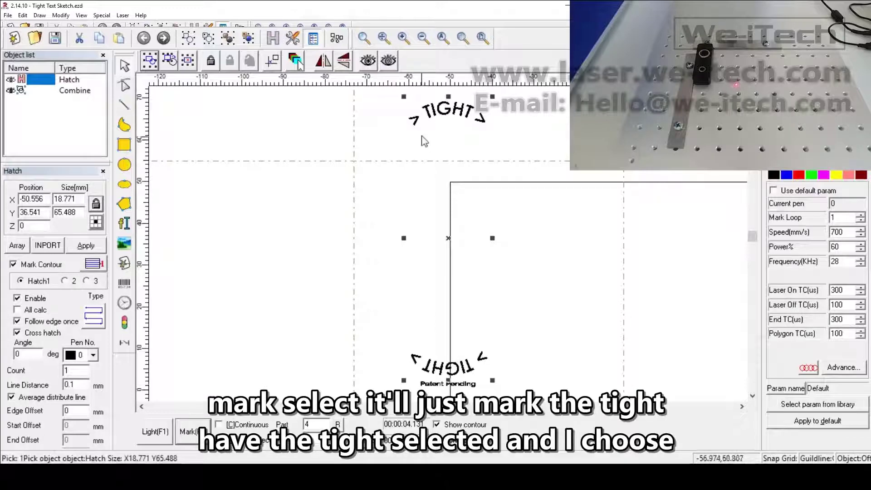
click(358, 339)
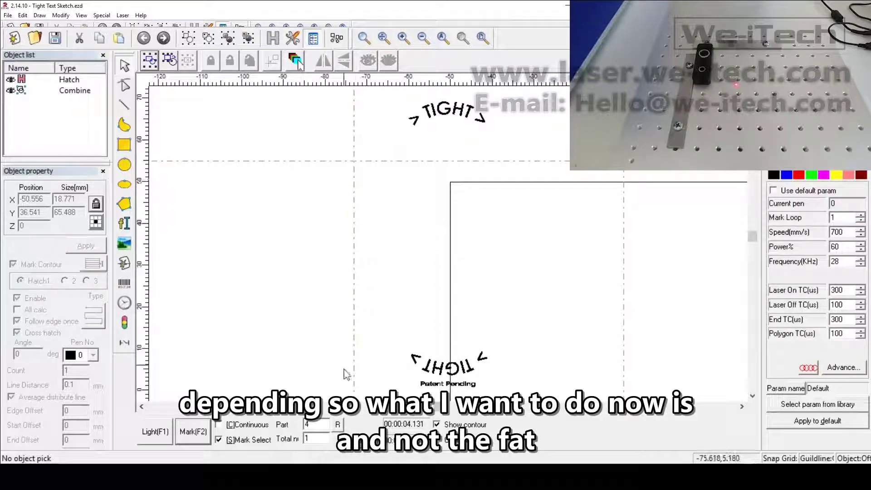
Step: Select the TIGHT hatch and the Patent Pending text together and preview their position on the part with the red light
click(168, 431)
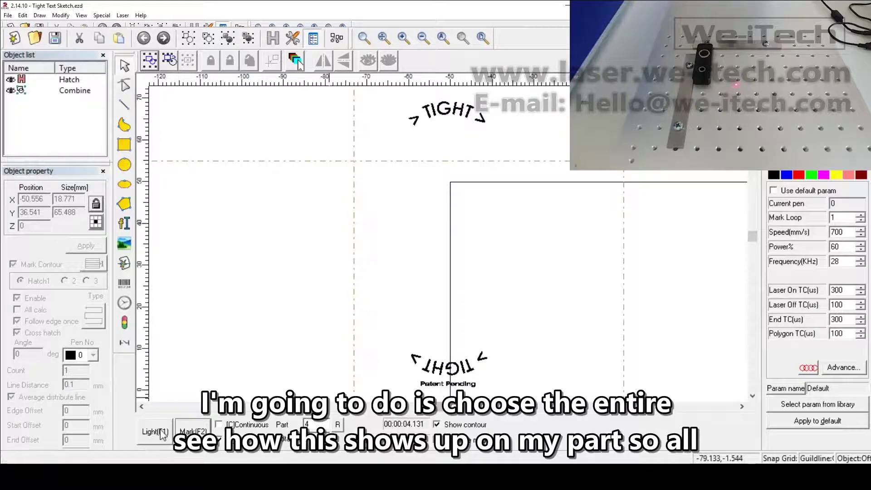
drag(396, 93, 499, 395)
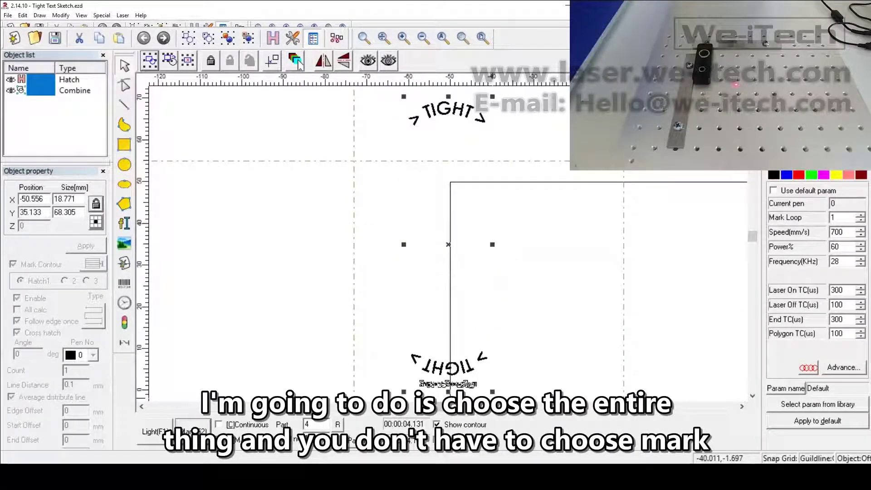
click(305, 339)
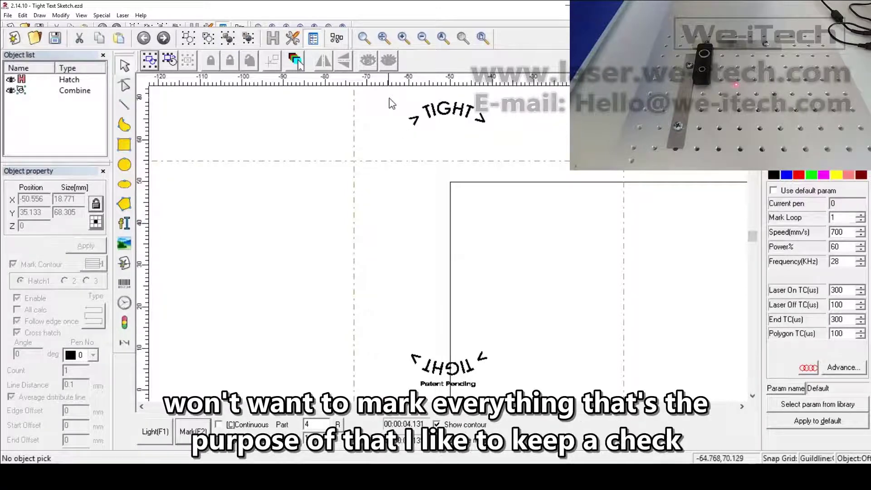
mouse_move(389, 93)
mouse_down()
mouse_move(517, 424)
mouse_move(517, 414)
mouse_up()
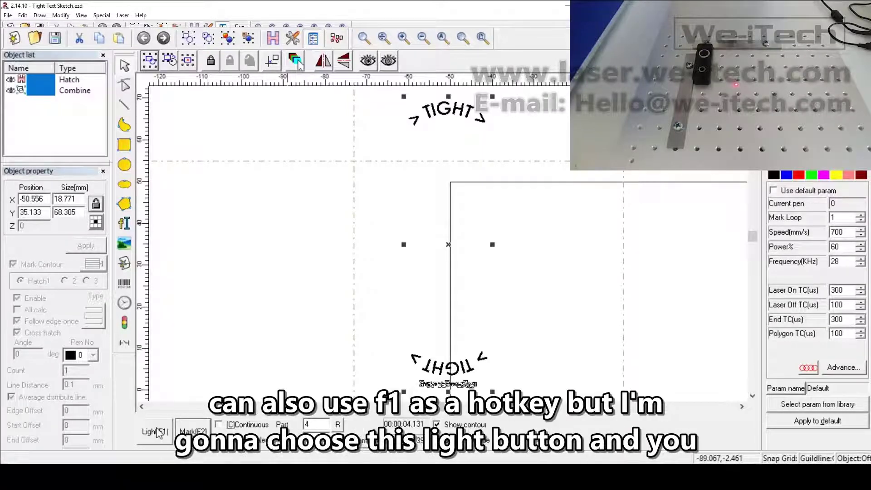
click(157, 432)
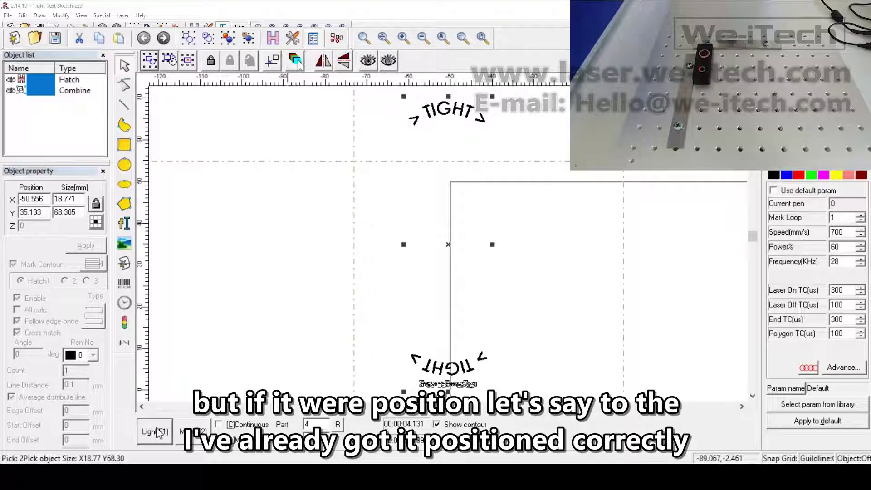
Step: Nudge the selected artwork 7 mm in the positive X direction during the light preview and undo the move
key(Right)
key(Right)
key(Right)
key(Right)
key(Right)
key(Right)
key(Right)
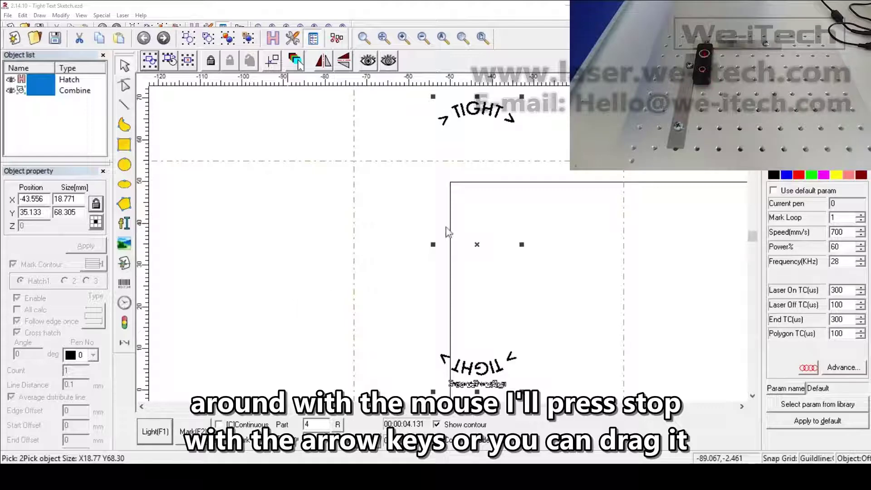
key(ctrl+z)
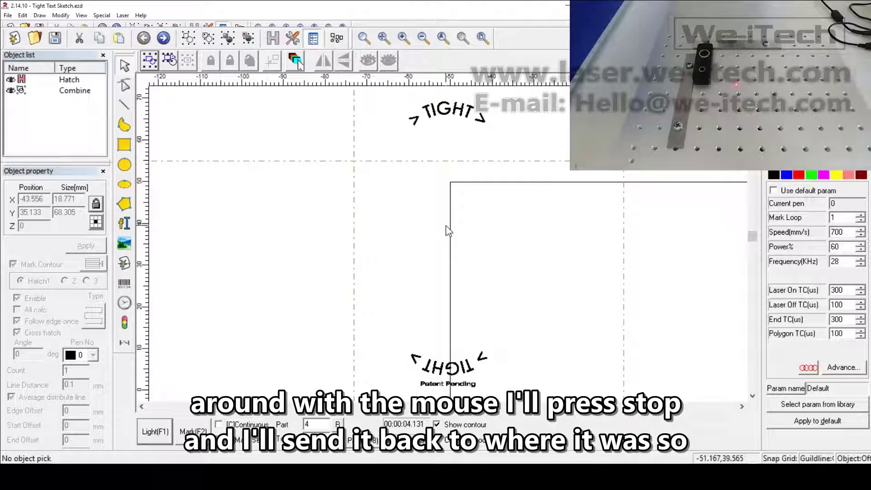
Step: Reset the part counter and laser-mark the complete selected artwork on the part as a test
click(159, 430)
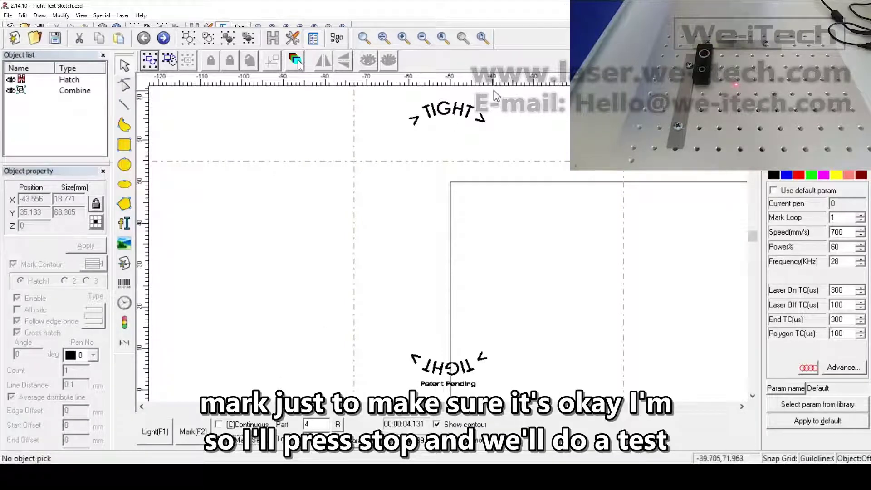
mouse_move(497, 93)
mouse_down()
mouse_move(370, 331)
mouse_move(392, 398)
mouse_up()
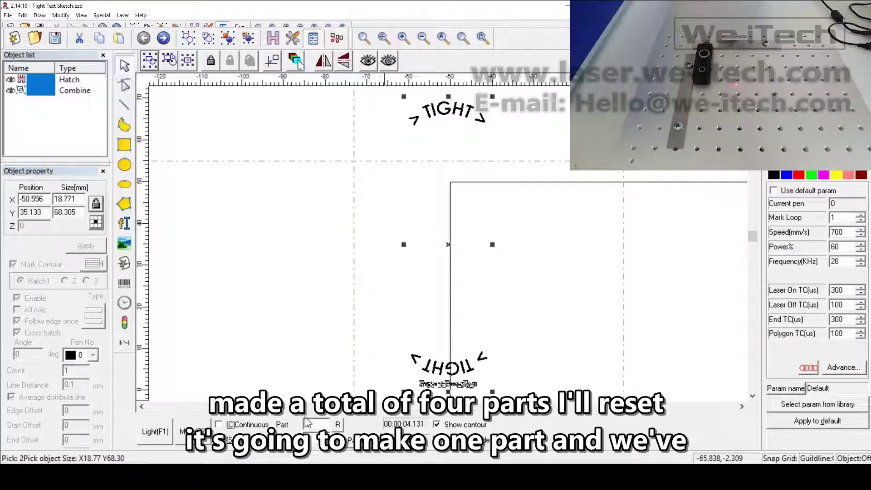
click(336, 425)
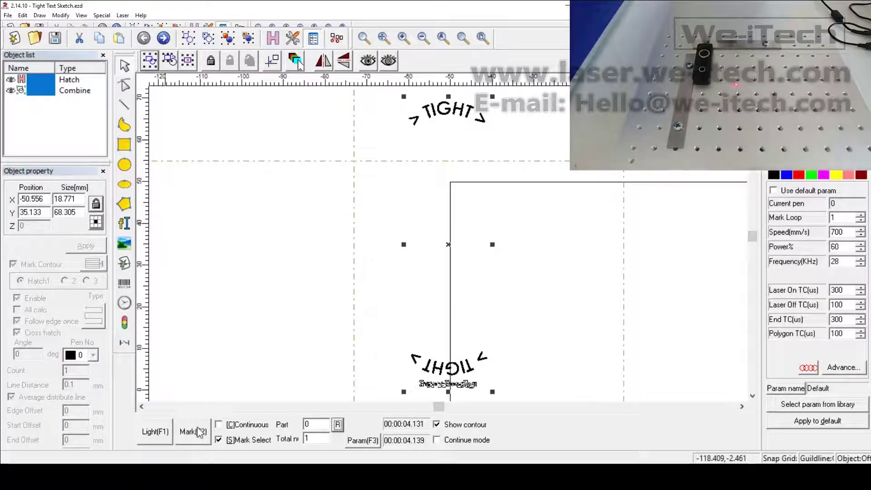
click(200, 432)
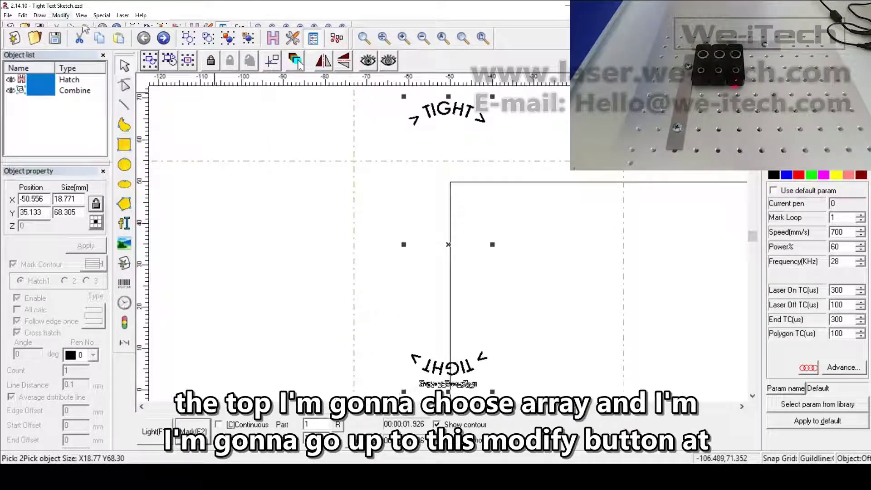
Step: Array the selected artwork in a rectangle, 3 in X and 1 in Y, with 25.4 X and 76.2 Y spacing calculated by offset distance
click(60, 15)
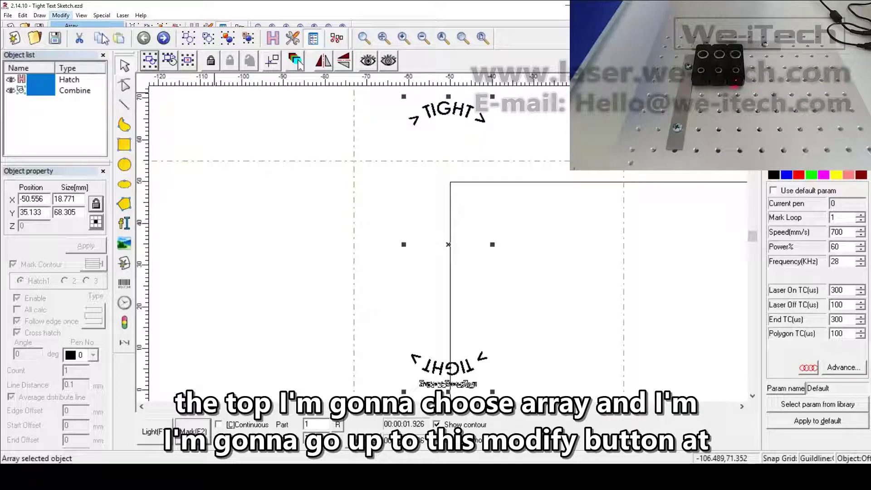
click(71, 25)
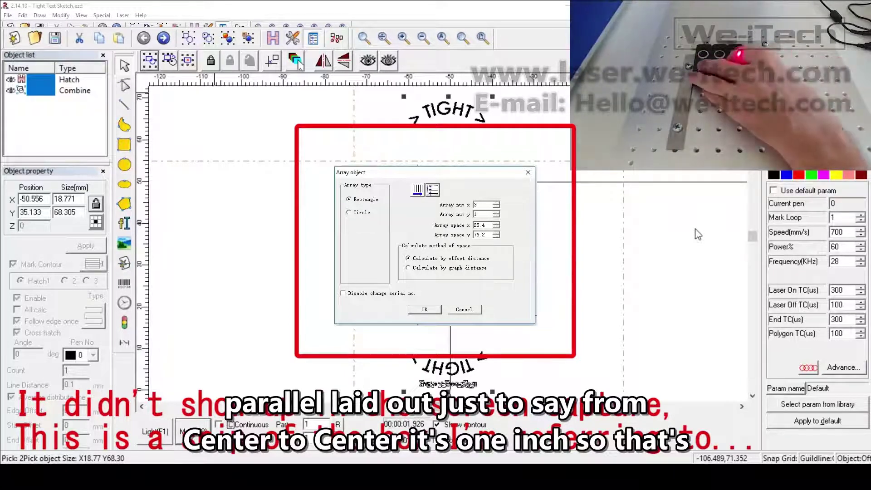
click(660, 286)
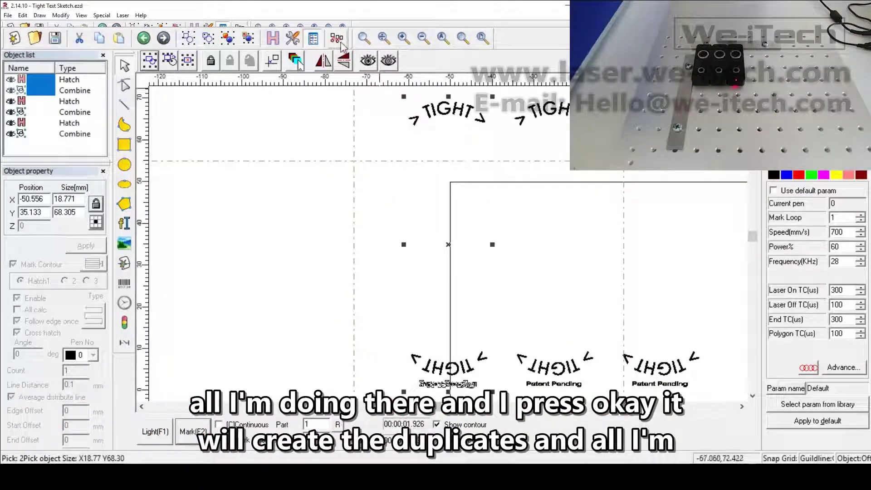
Step: Select all hatch and combine objects of the three arrayed TIGHT and Patent Pending copies
click(442, 38)
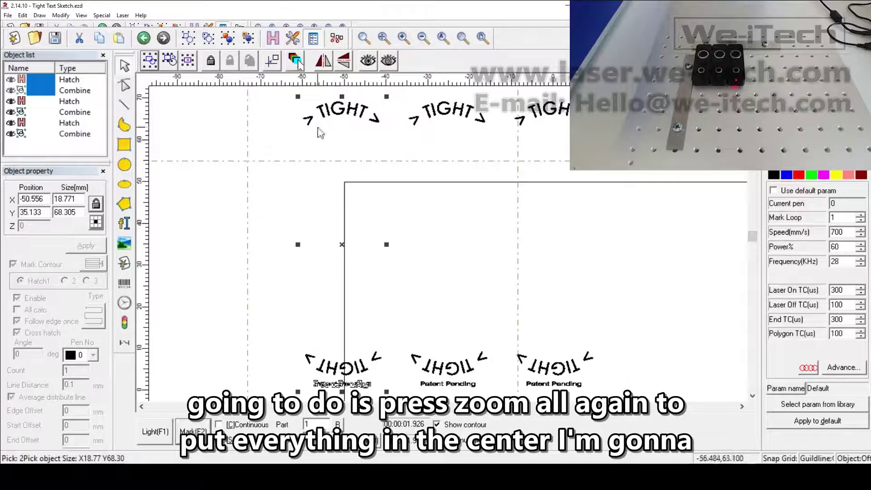
drag(276, 84, 609, 298)
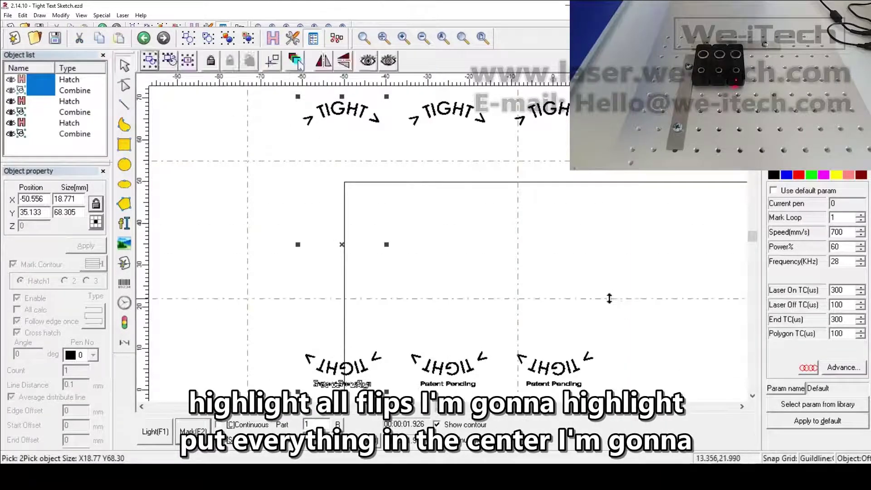
key(ctrl+z)
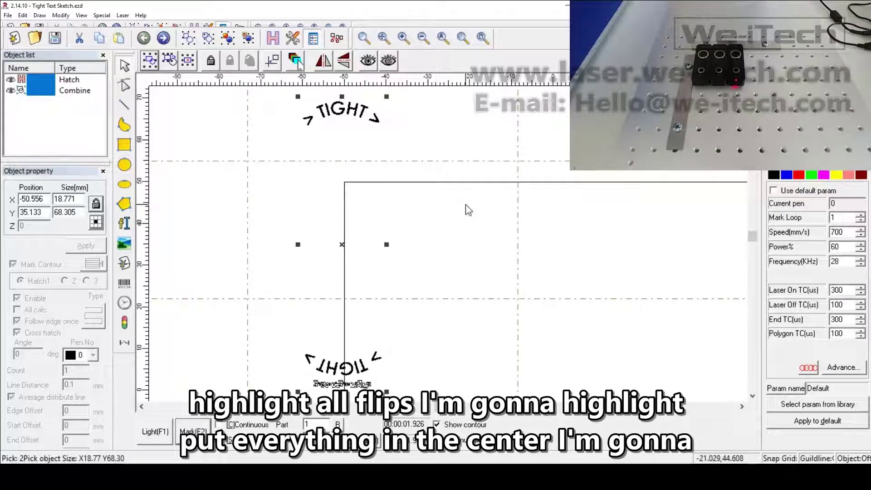
key(ctrl+y)
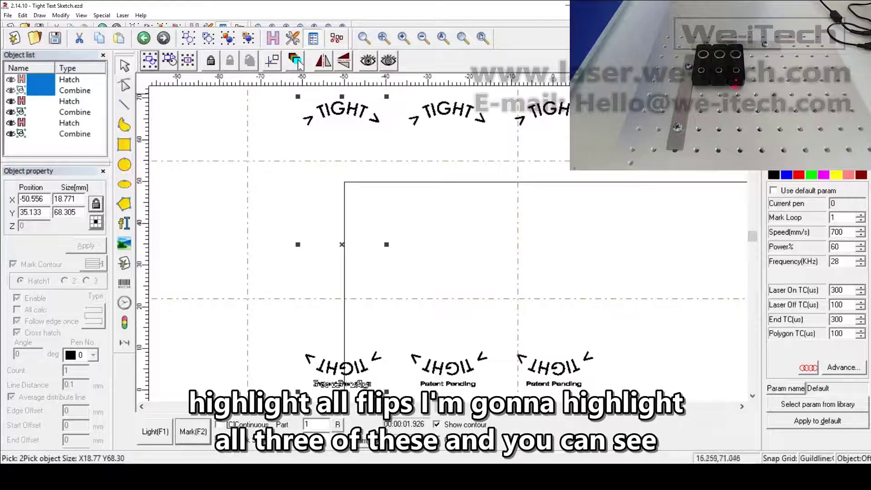
key(ctrl+a)
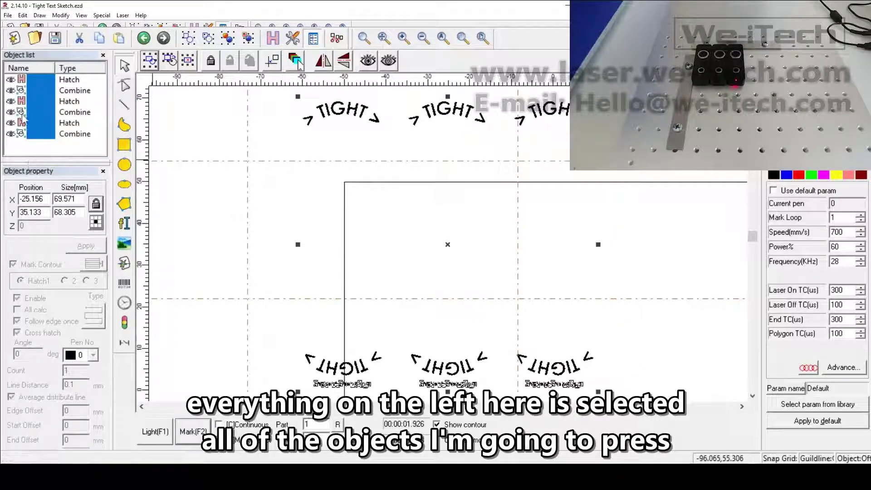
Step: Preview the red-light outline of all three copies together and of the rightmost copy alone to check the spacing
click(159, 435)
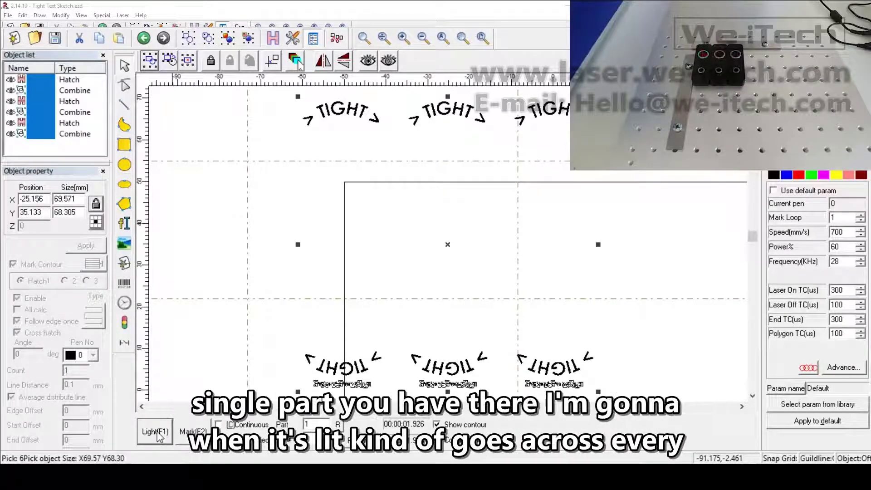
click(418, 219)
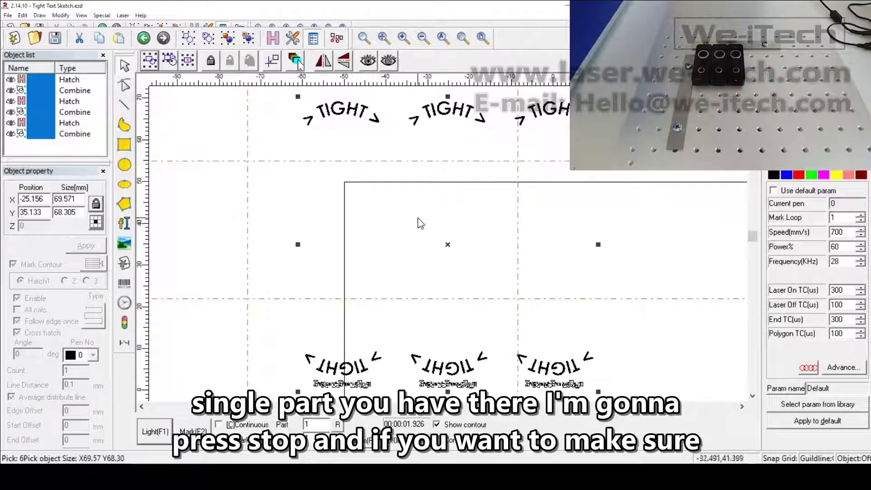
click(635, 110)
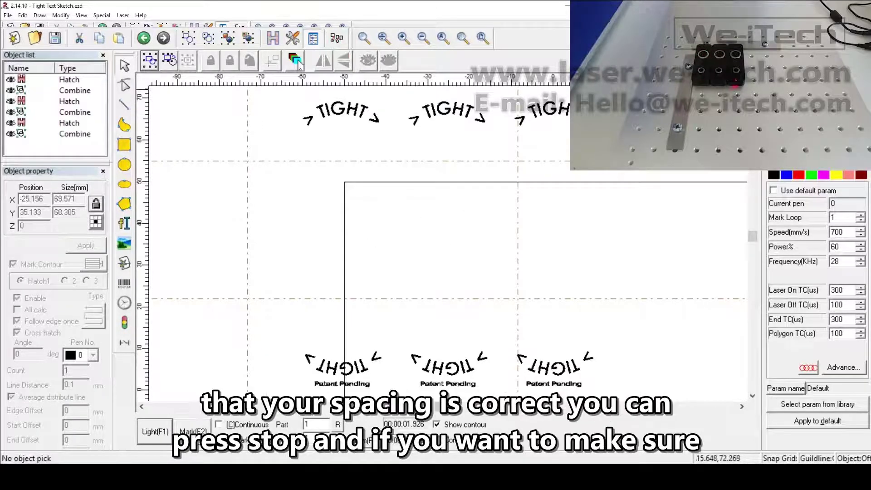
mouse_move(616, 91)
mouse_down()
mouse_move(495, 313)
mouse_move(498, 401)
mouse_up()
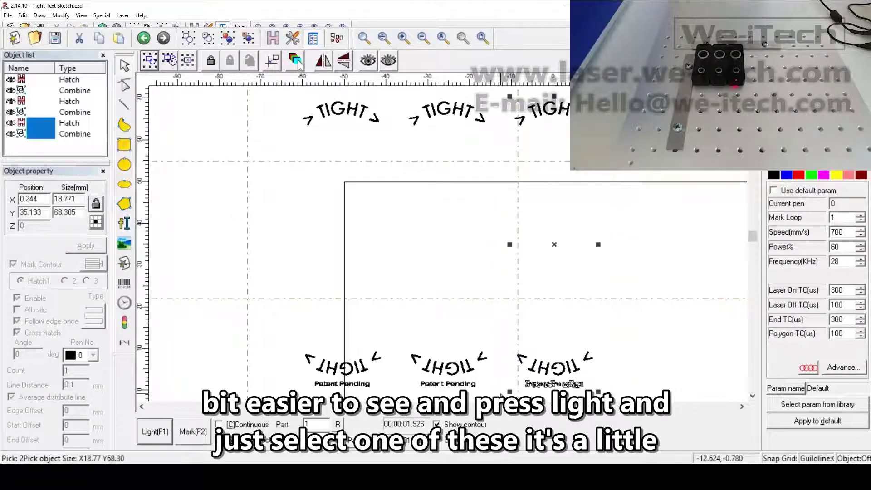
click(148, 436)
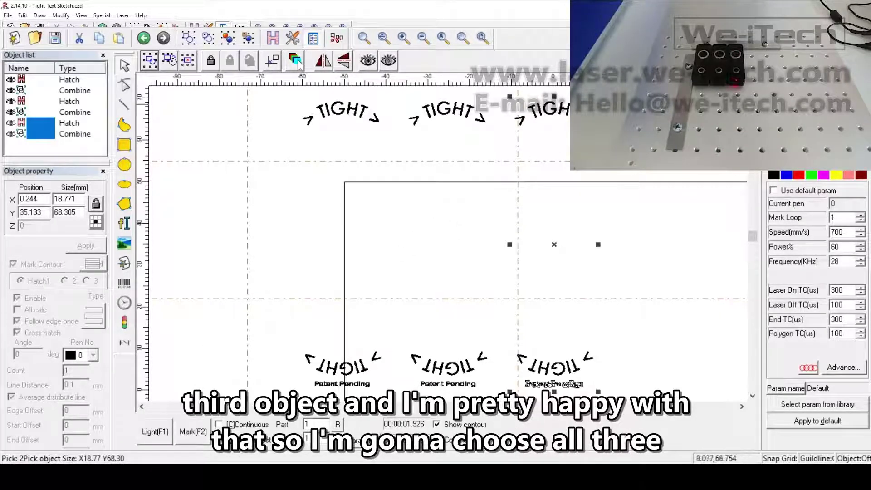
Step: Select all three arrayed copies of the TIGHT and Patent Pending artwork and laser-mark them on the parts
drag(621, 91, 271, 392)
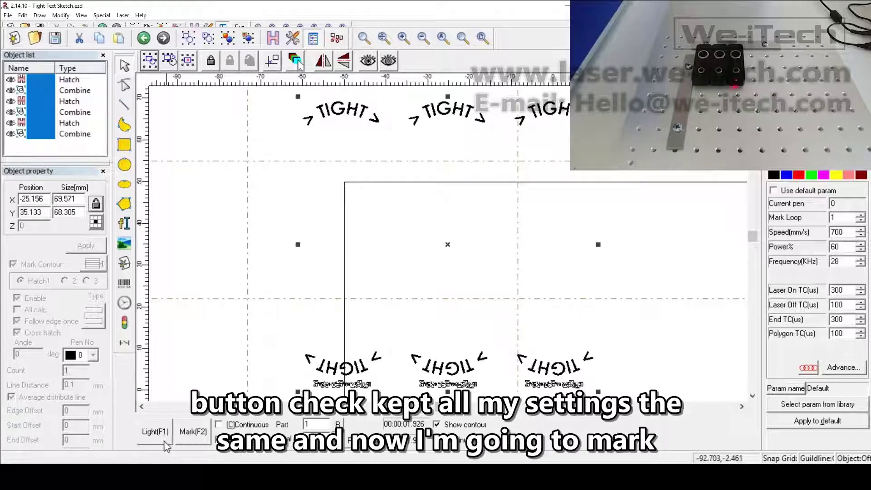
click(192, 434)
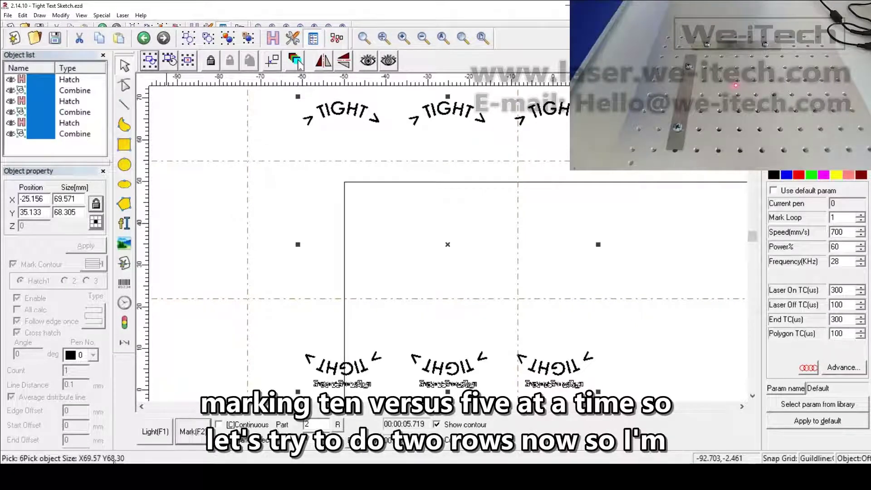
Step: Delete the middle and rightmost copies of the artwork, keeping only the leftmost original
click(192, 119)
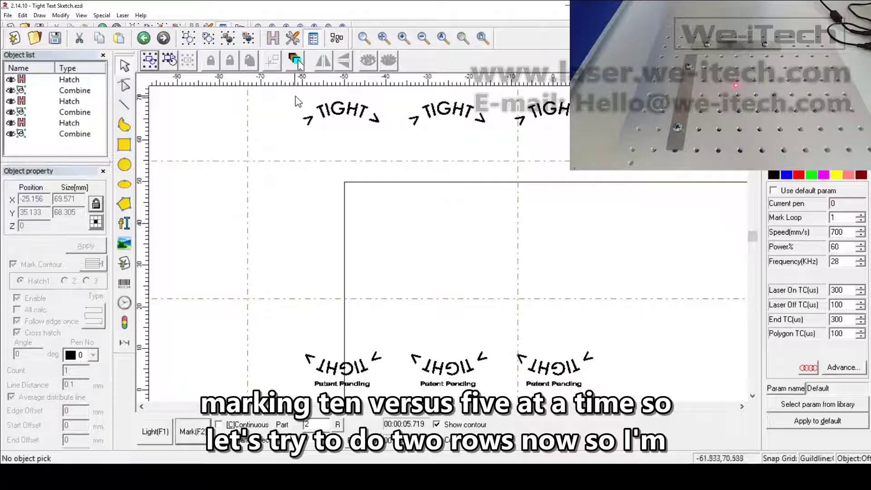
drag(283, 92, 368, 223)
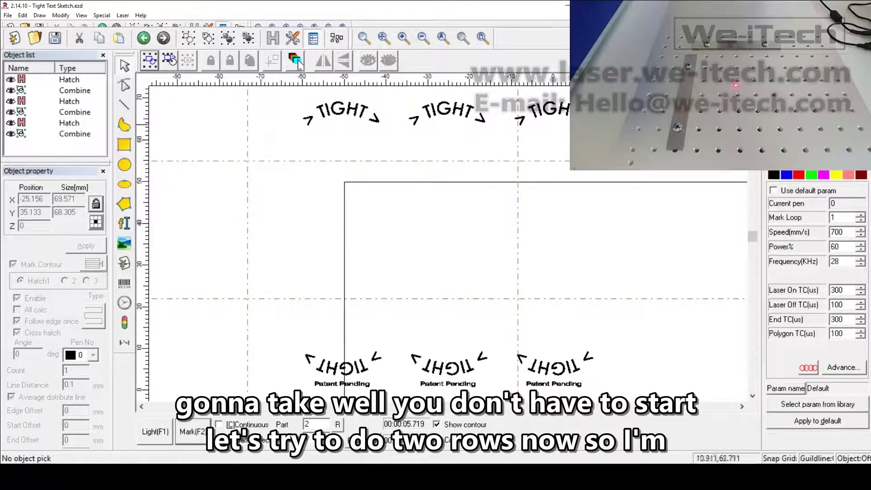
drag(638, 94, 404, 395)
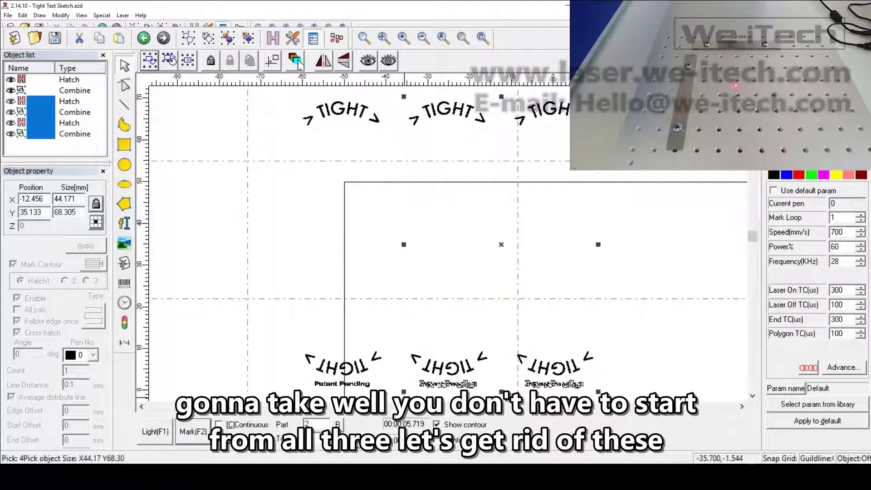
key(Delete)
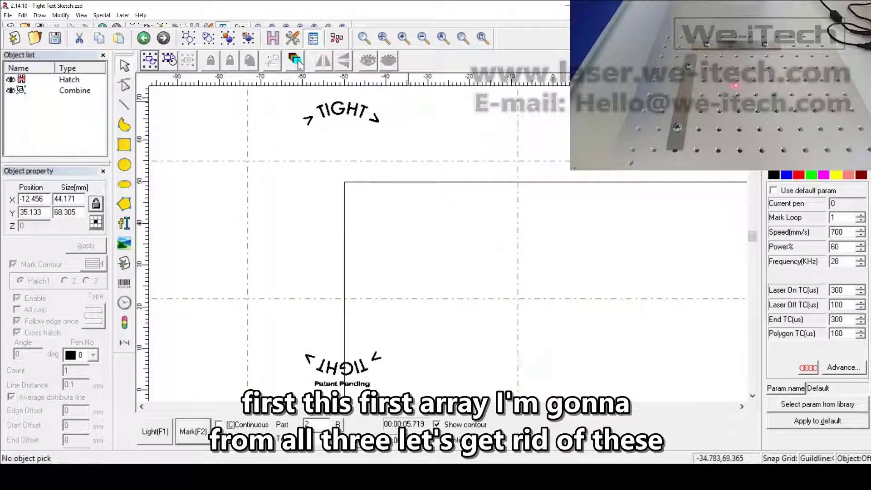
Step: Array the remaining artwork in a rectangle, 3 in X and 2 in Y, with 25.4 X and 76.2 Y spacing calculated by offset distance
mouse_move(293, 94)
mouse_down()
mouse_move(383, 278)
mouse_move(397, 336)
mouse_move(395, 392)
mouse_up()
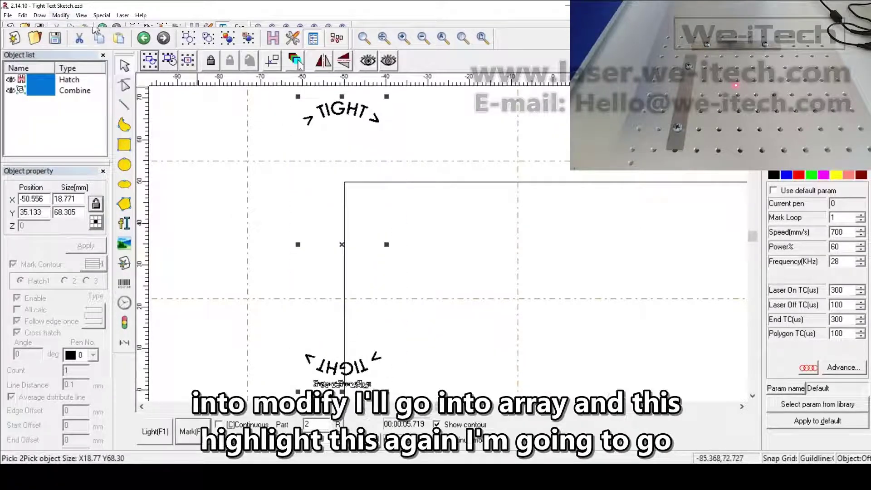
click(60, 15)
click(91, 26)
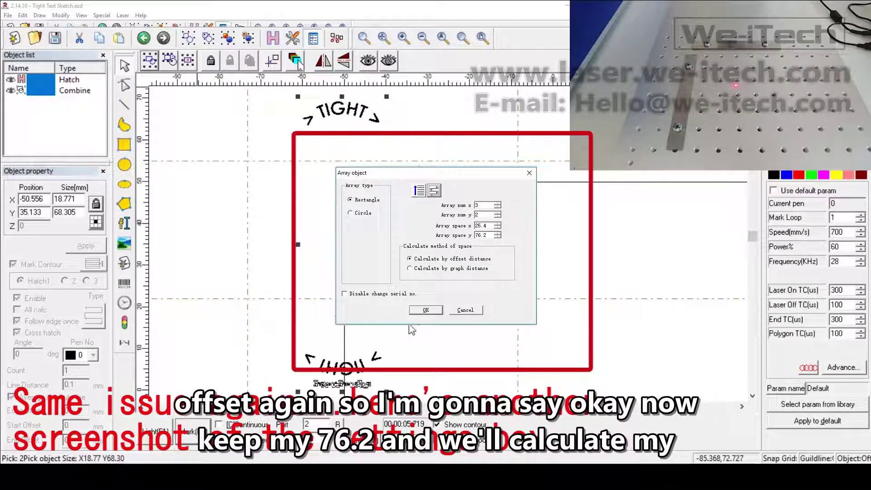
key(Return)
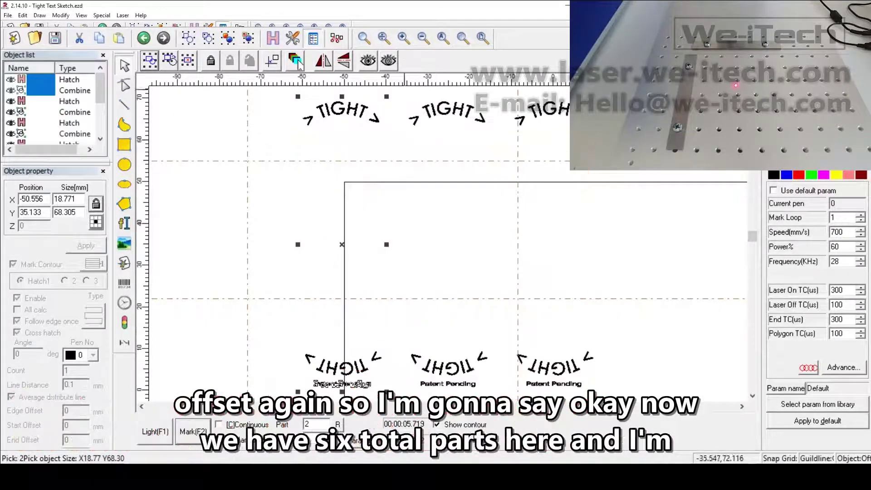
Step: Preview the red-light outline of the bottom-right copy and of the top-left copy to check their positions on the parts
click(444, 39)
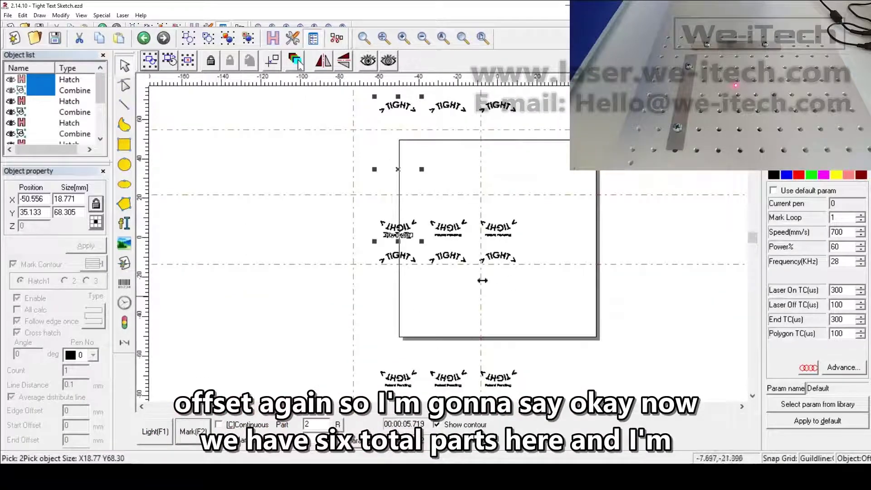
click(525, 391)
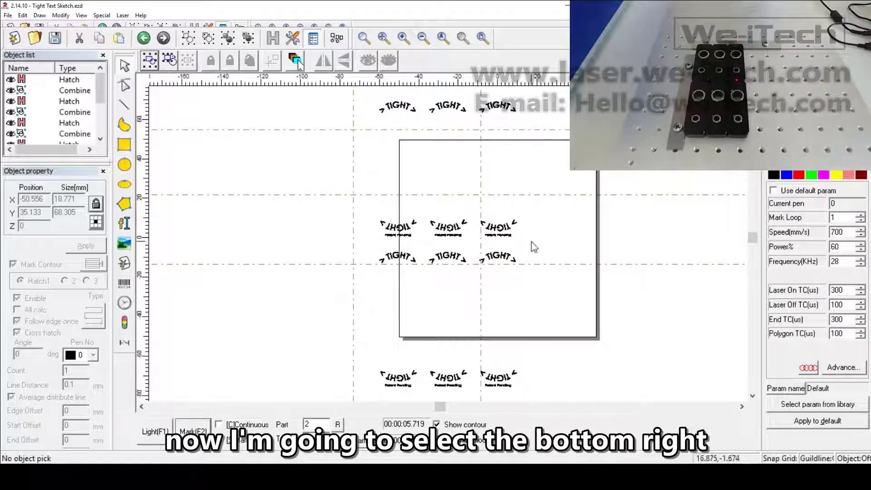
click(498, 384)
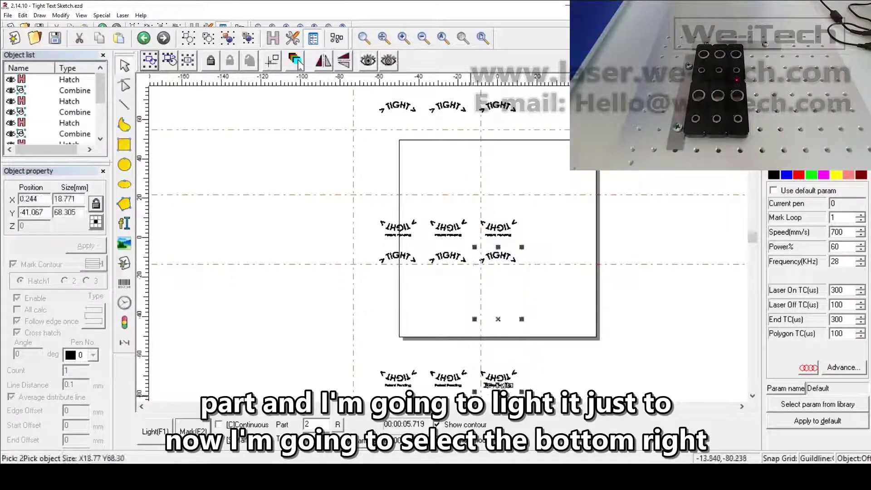
click(151, 435)
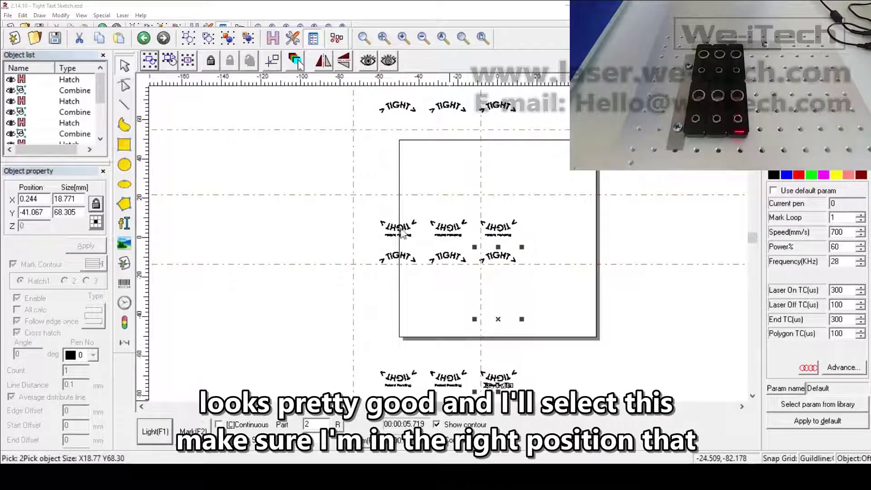
click(328, 182)
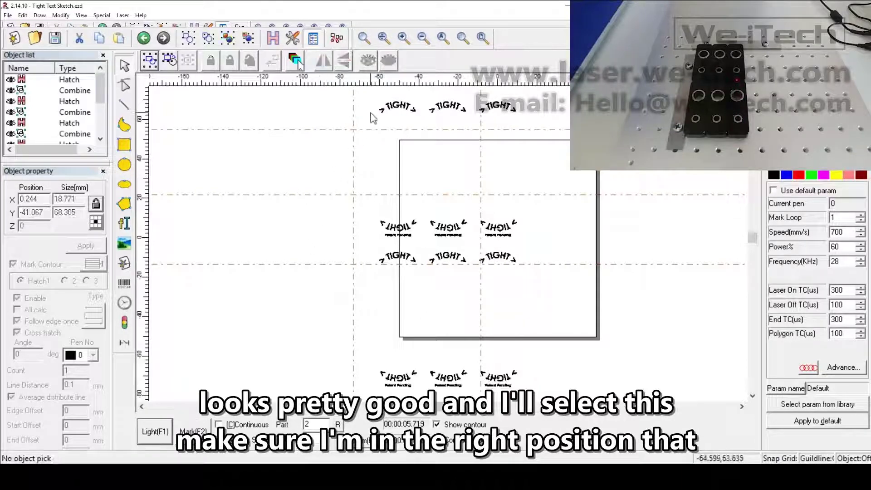
drag(370, 91, 429, 252)
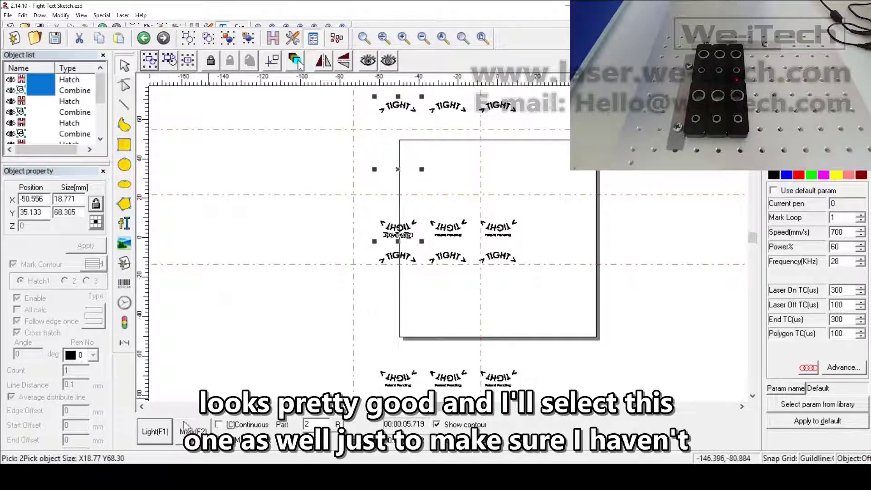
click(157, 434)
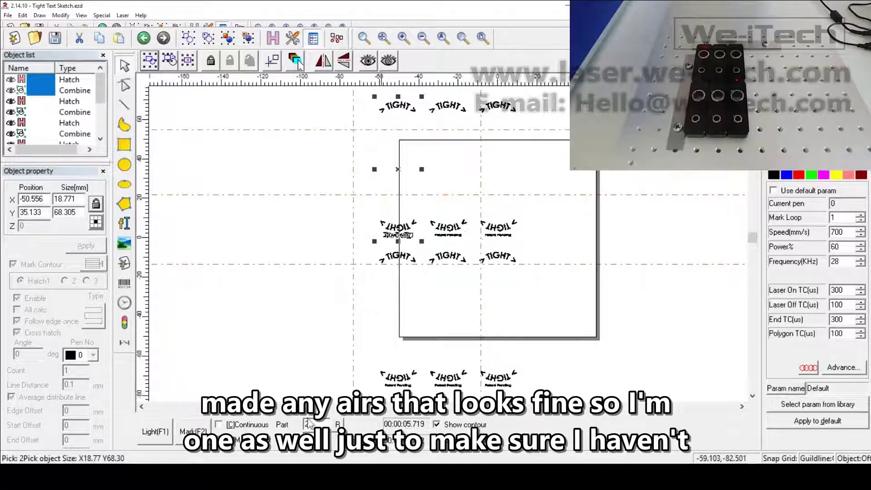
Step: Select all six arrayed copies, laser-mark them on the parts and clear the selection
drag(563, 398, 357, 93)
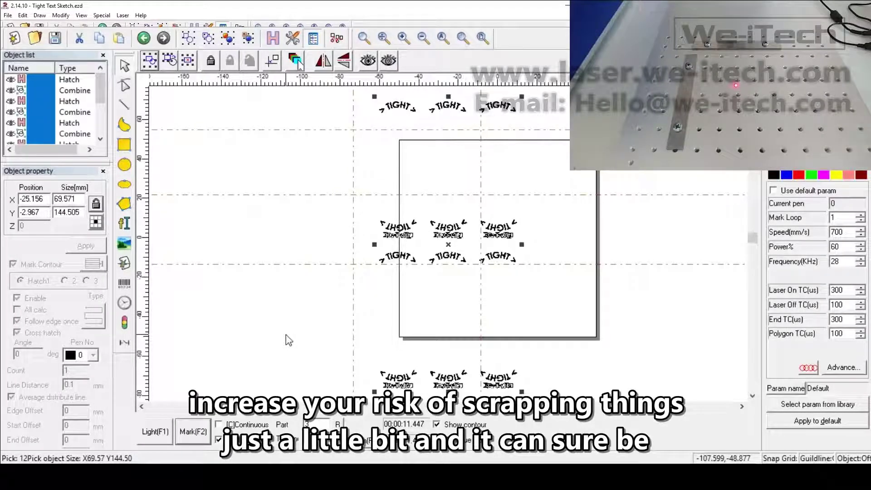
click(289, 340)
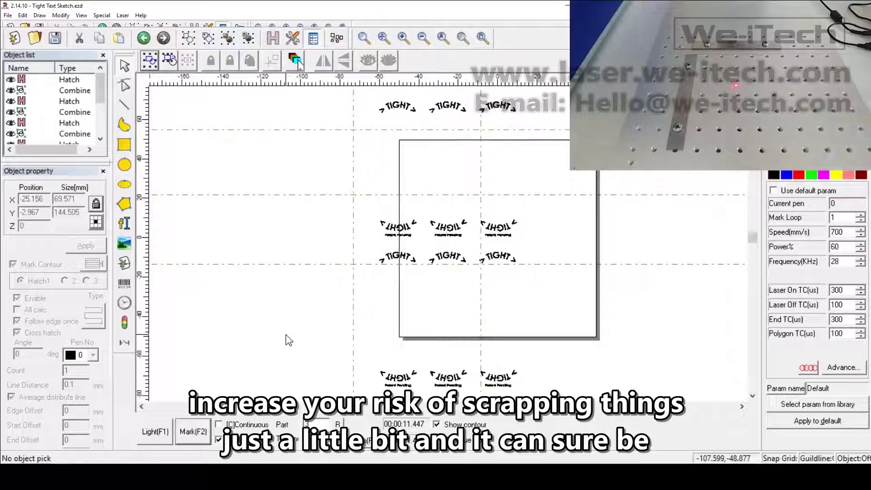